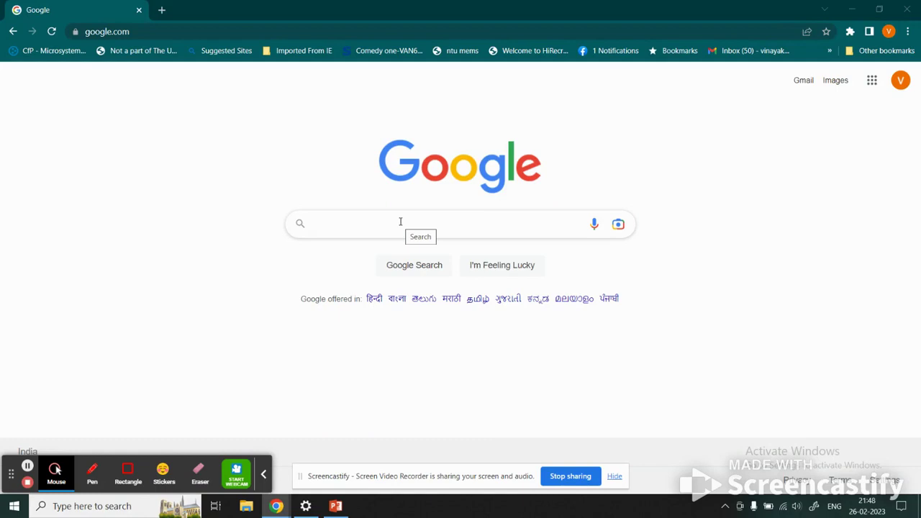
- Run a Google search for 'LTSPICE'
click(401, 222)
text(L)
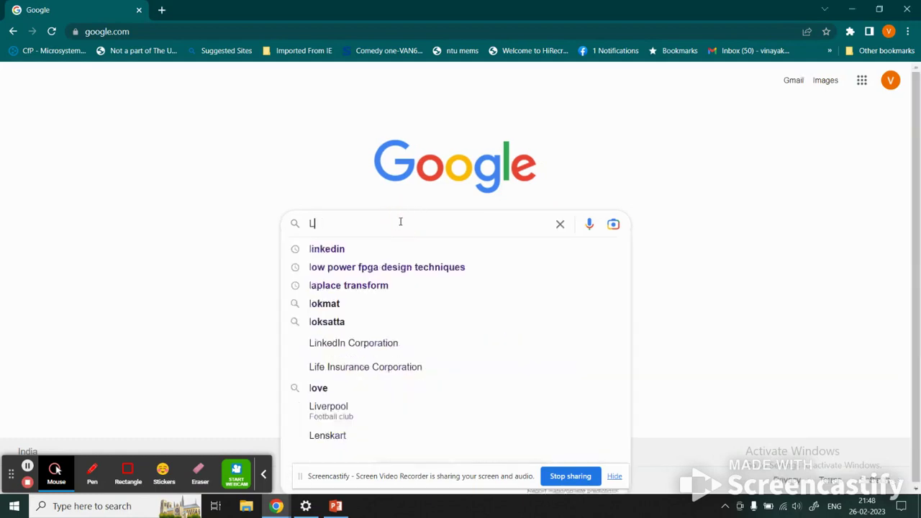
text(TSPICE)
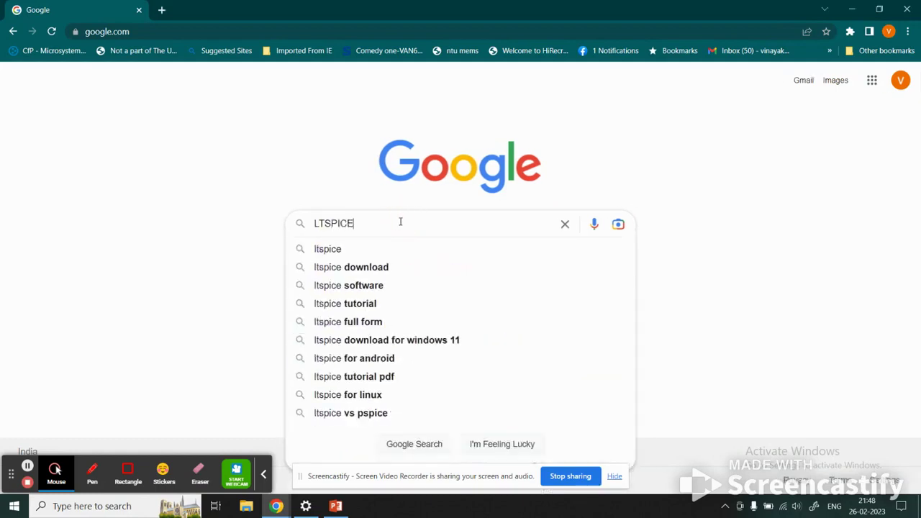
key(Return)
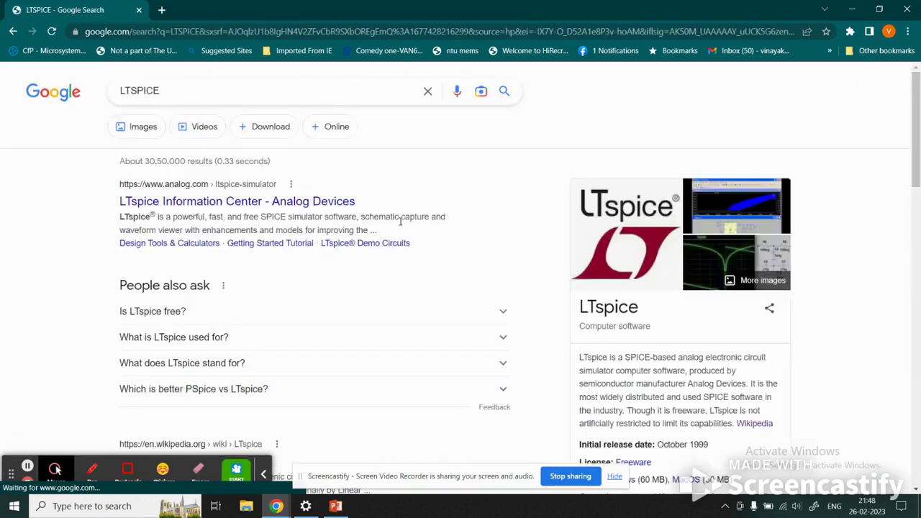
click(267, 204)
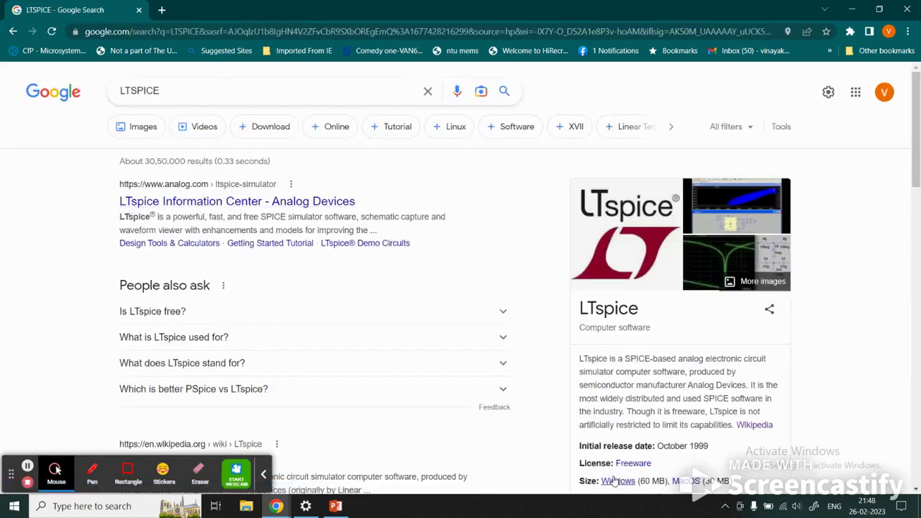
scroll(202, 264, down, 1)
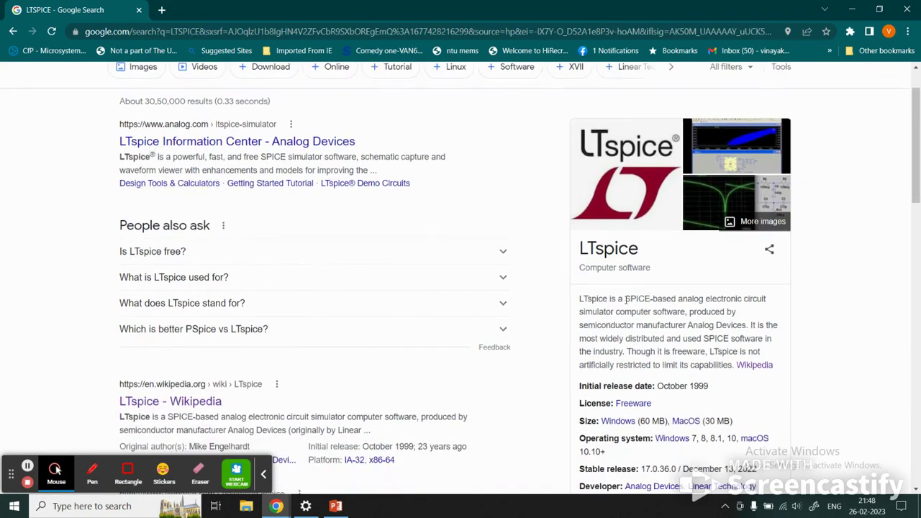
drag(625, 298, 655, 314)
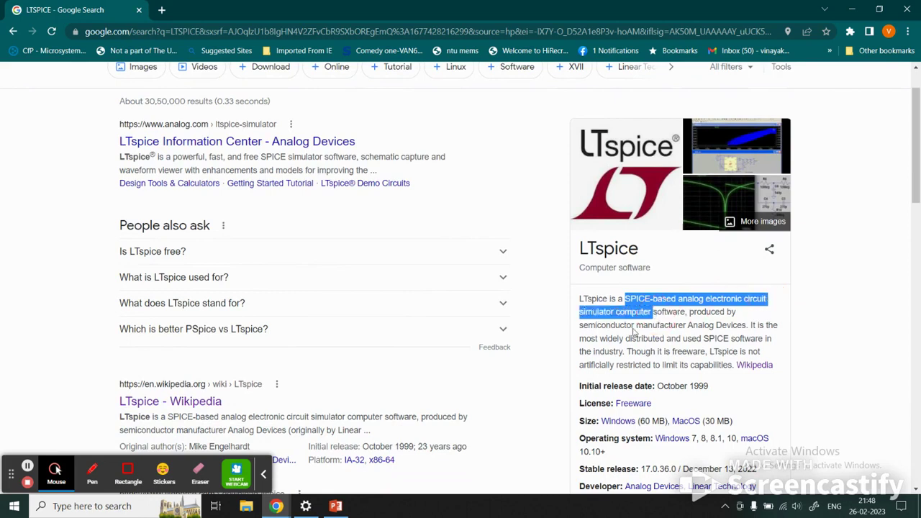
drag(580, 326, 687, 325)
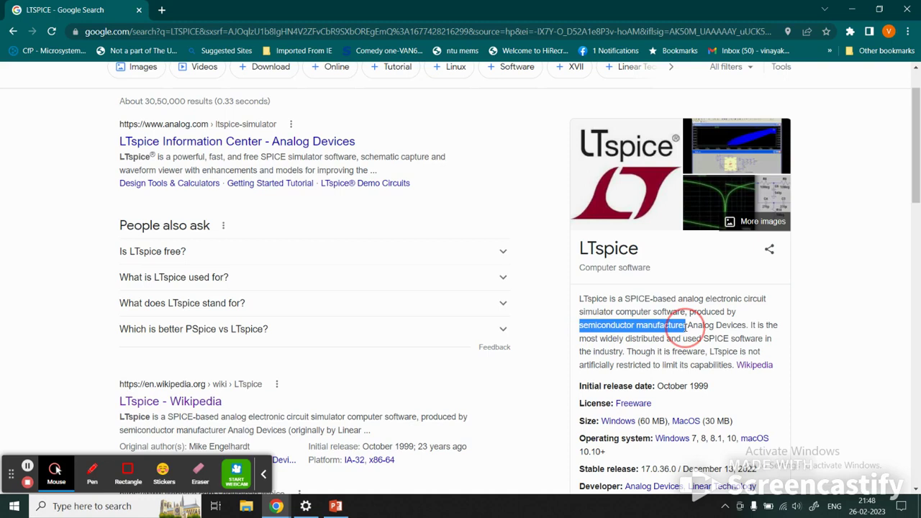
drag(689, 326, 747, 325)
scroll(188, 273, down, 2)
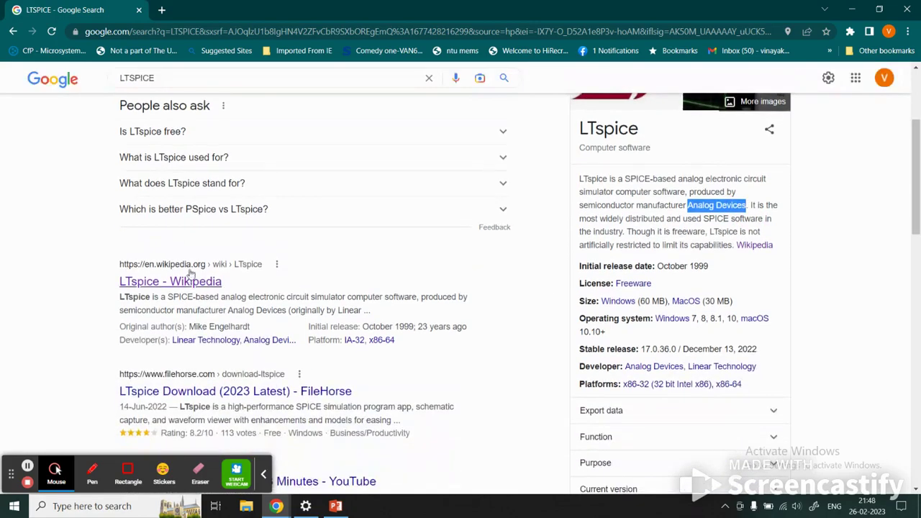
scroll(267, 318, up, 3)
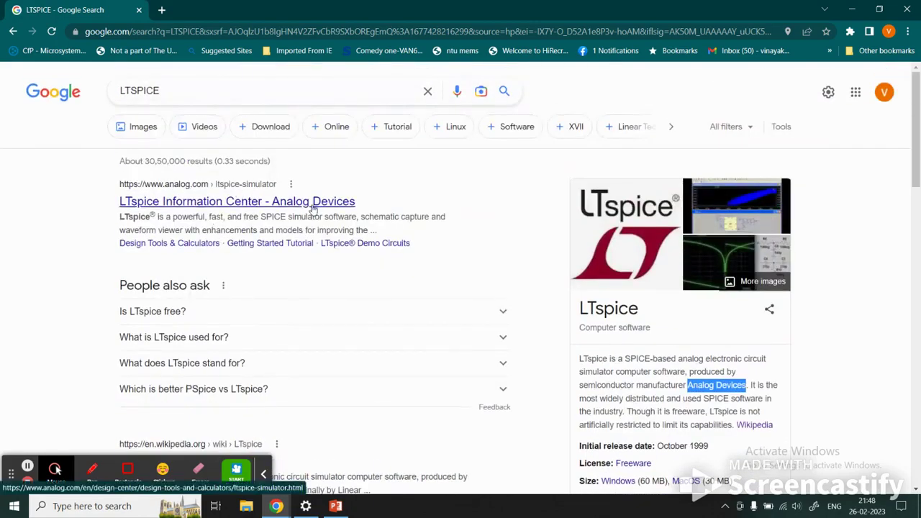
scroll(337, 294, down, 3)
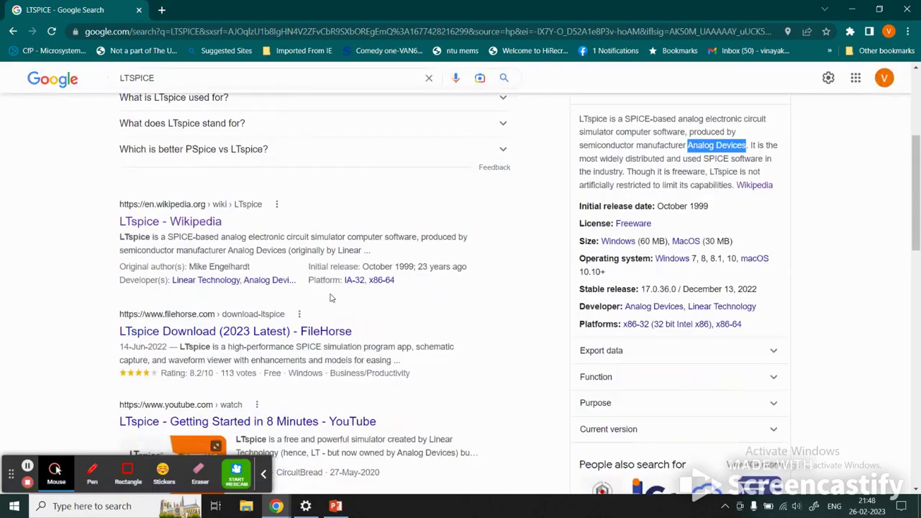
scroll(288, 252, up, 3)
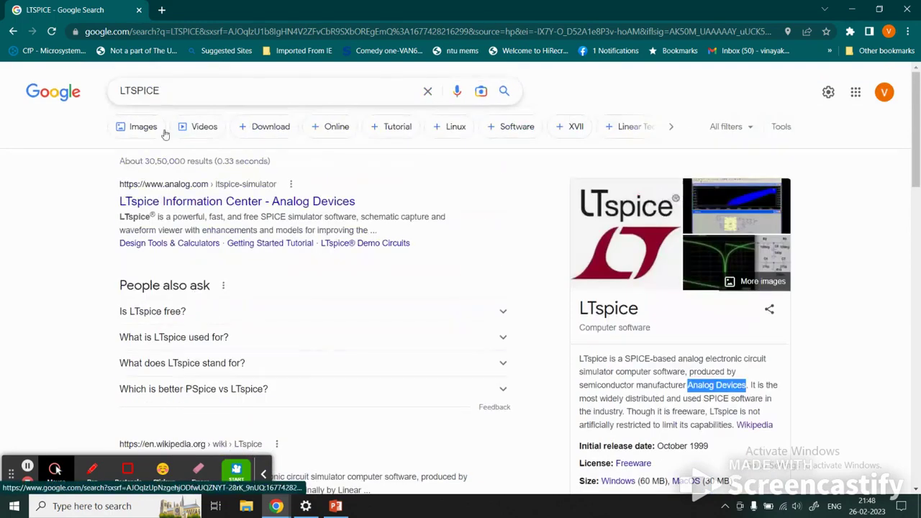
click(187, 96)
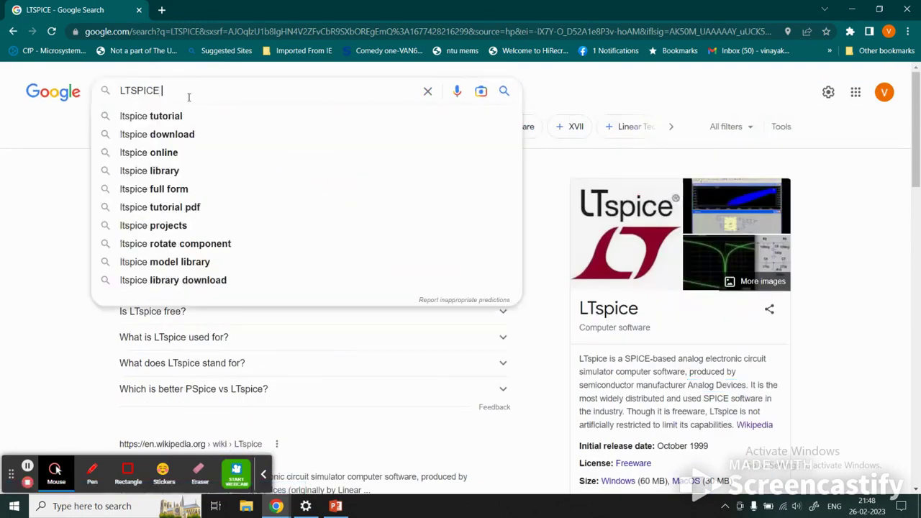
- Refine the query to the 'ltspice download' suggestion and scan its results
text(don)
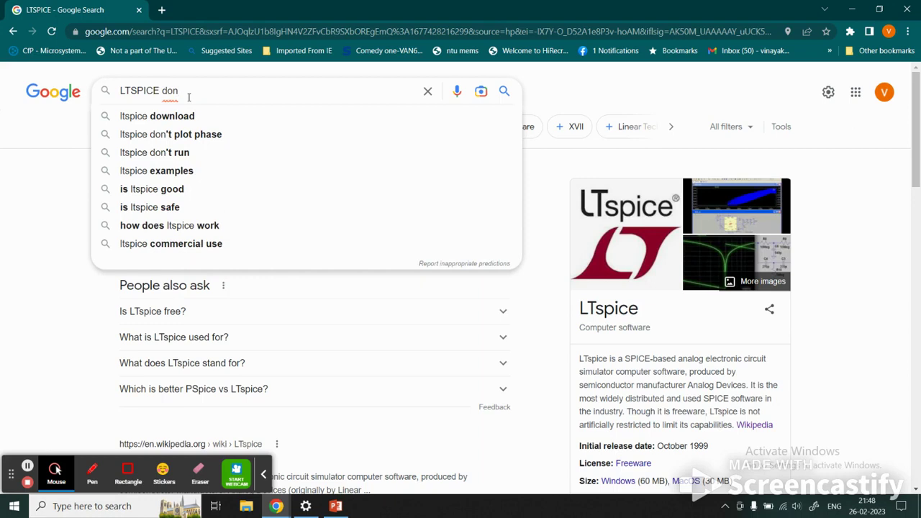
key(BackSpace)
click(185, 117)
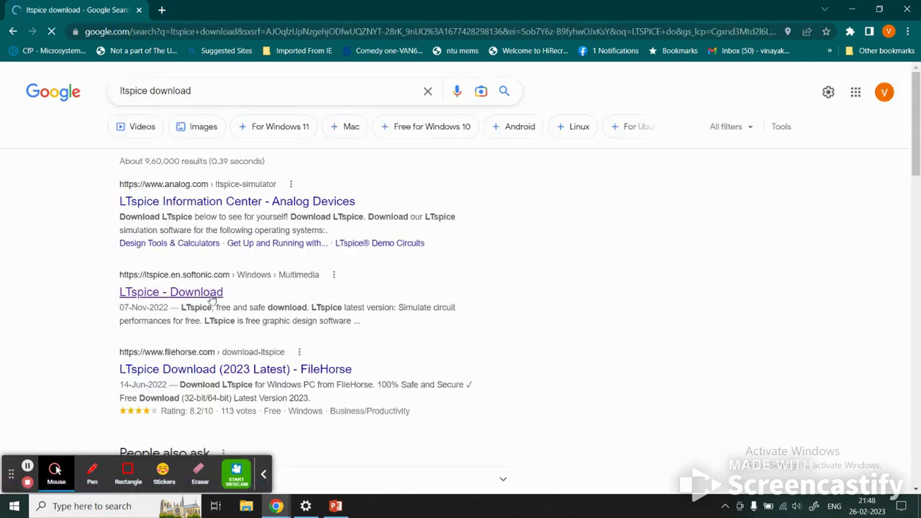
scroll(230, 216, down, 1)
scroll(503, 245, up, 1)
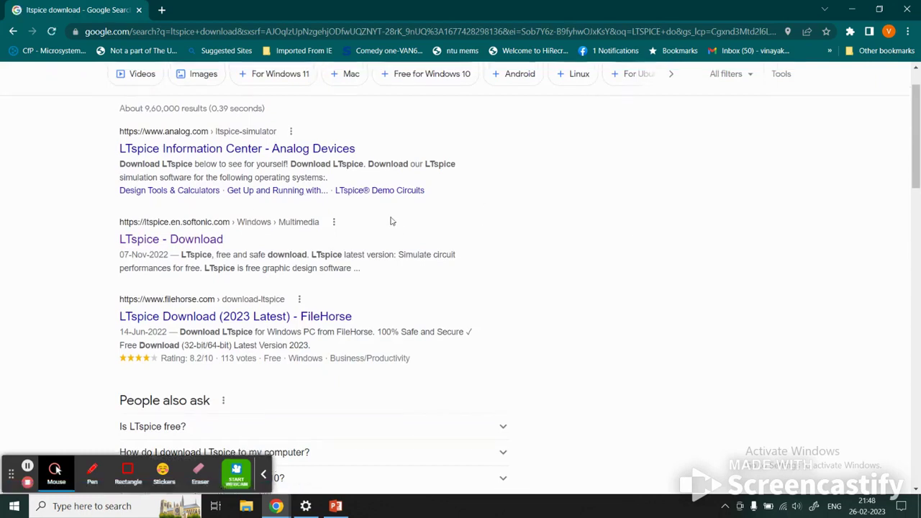
- Open Softonic's LTspice page, close the Opera ad, and start Free Download, declining Opera
click(147, 293)
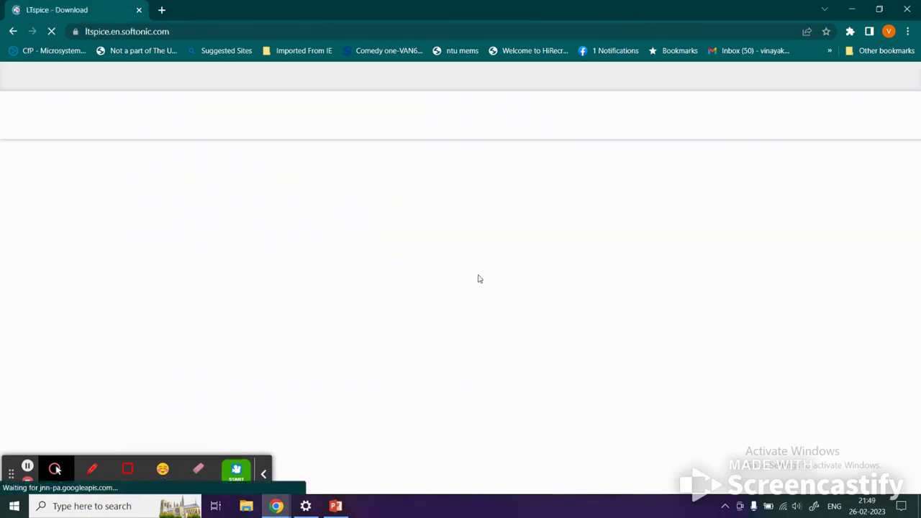
scroll(479, 279, down, 1)
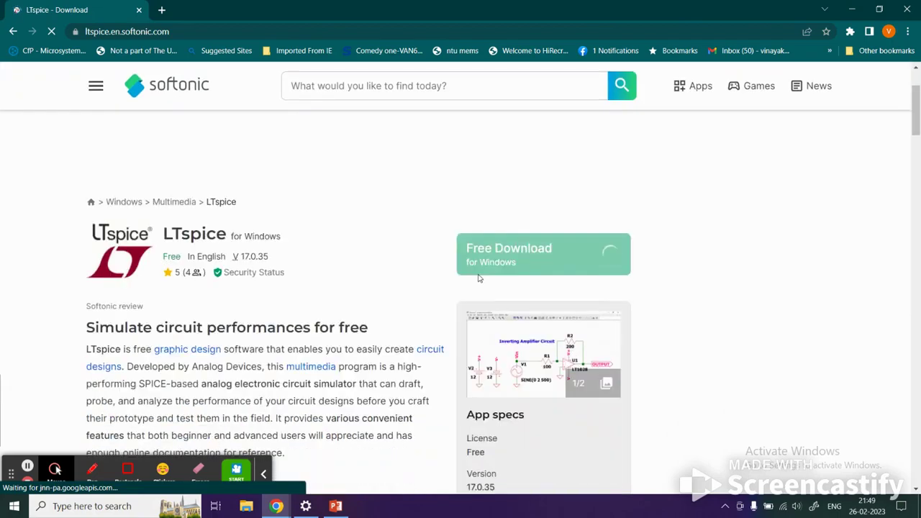
scroll(427, 230, down, 2)
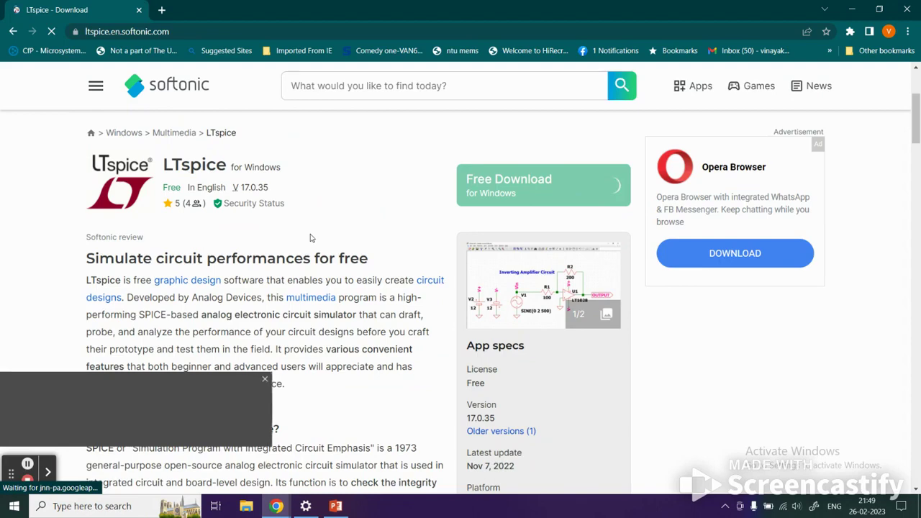
click(268, 381)
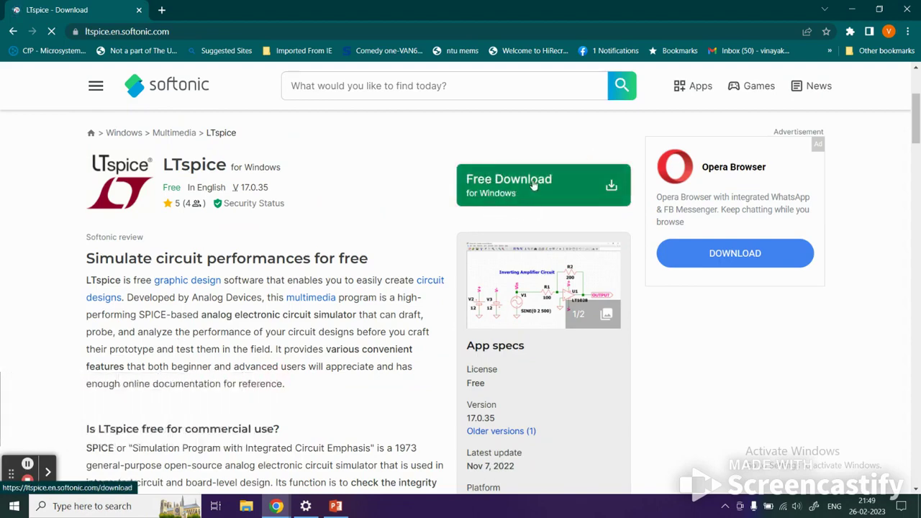
click(533, 186)
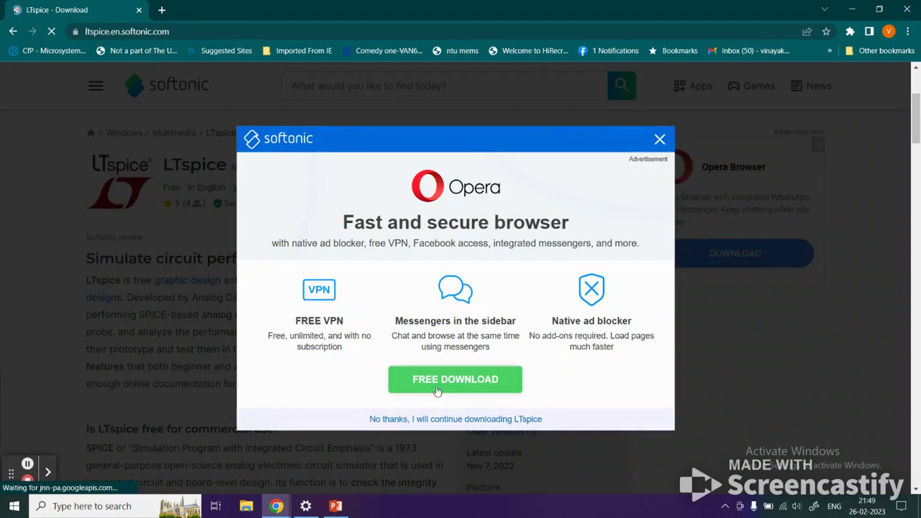
click(429, 418)
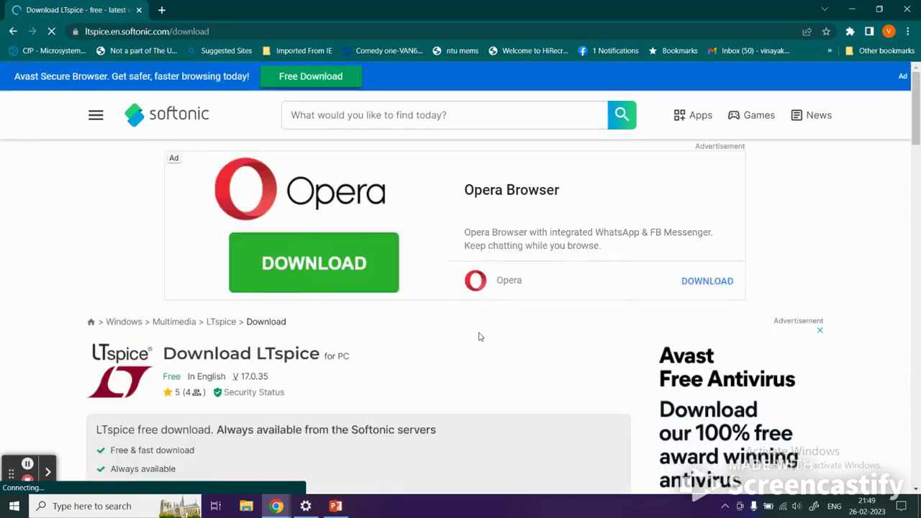
- Choose 'Free Download for PC' so the Save As dialog offers 'LTspice32 (1)' in Downloads
scroll(480, 337, down, 2)
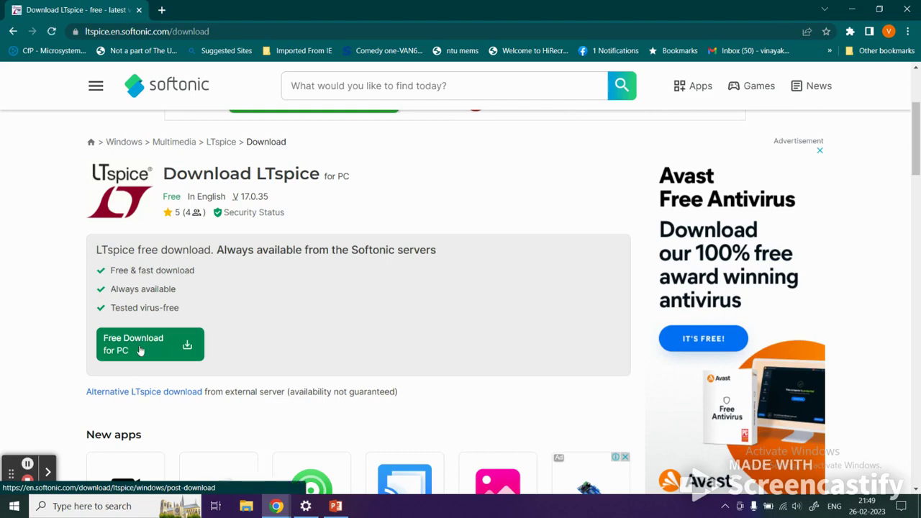
click(140, 350)
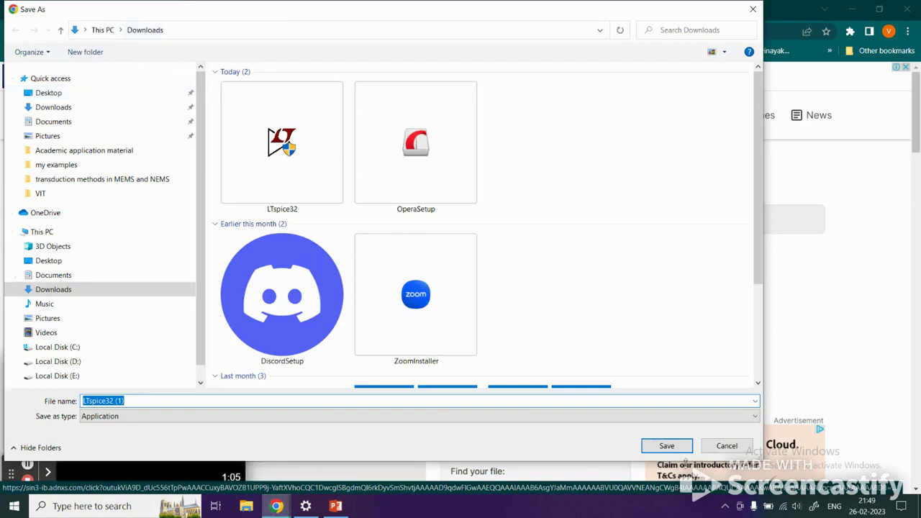
- Save LTspice32 (1).exe to Downloads and run it from Chrome's download bar
click(667, 446)
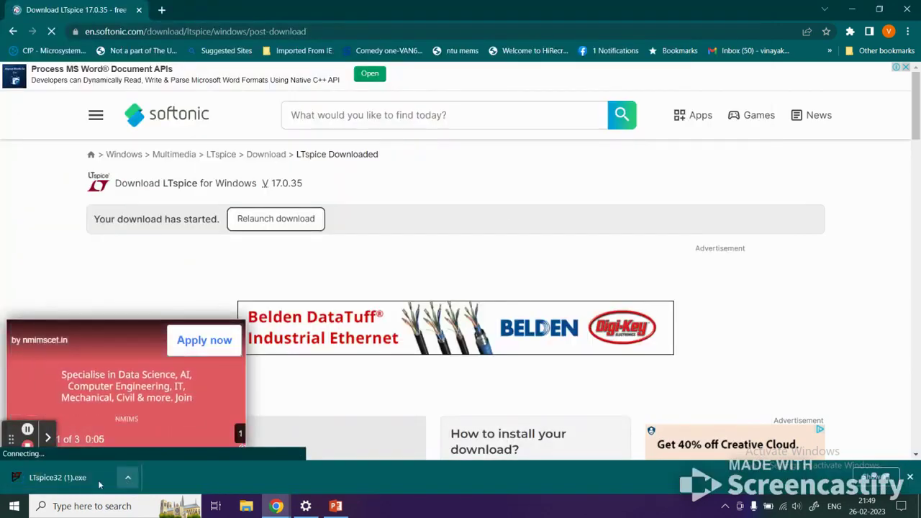
click(59, 479)
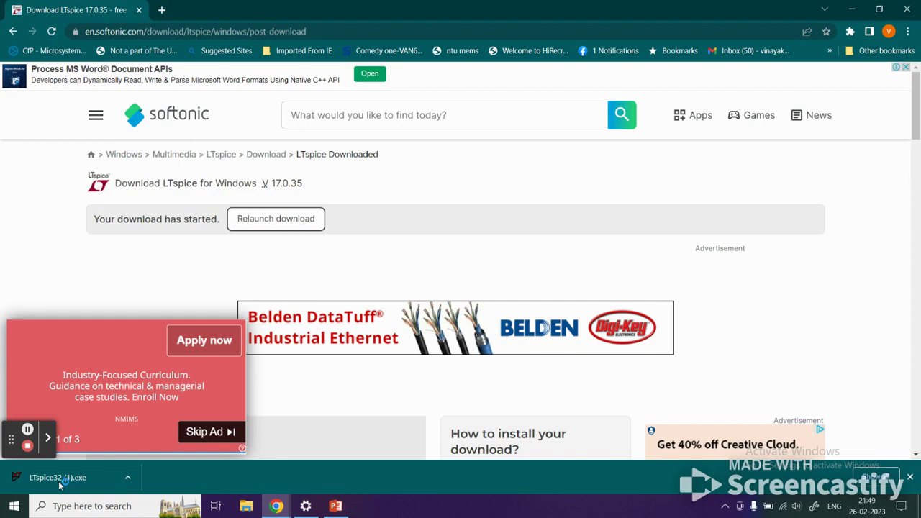
click(59, 481)
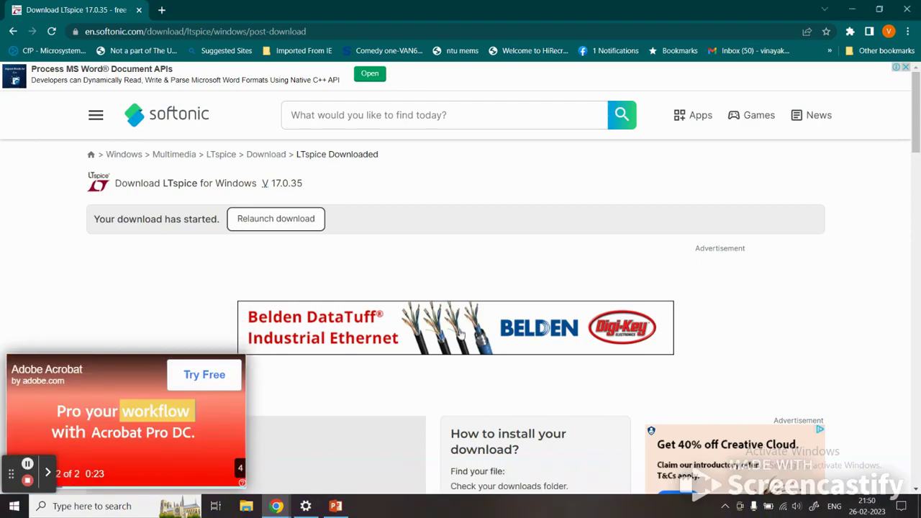
- Accept the license, choose Install Now, and confirm overwriting the previous LTspice installation
scroll(492, 288, down, 5)
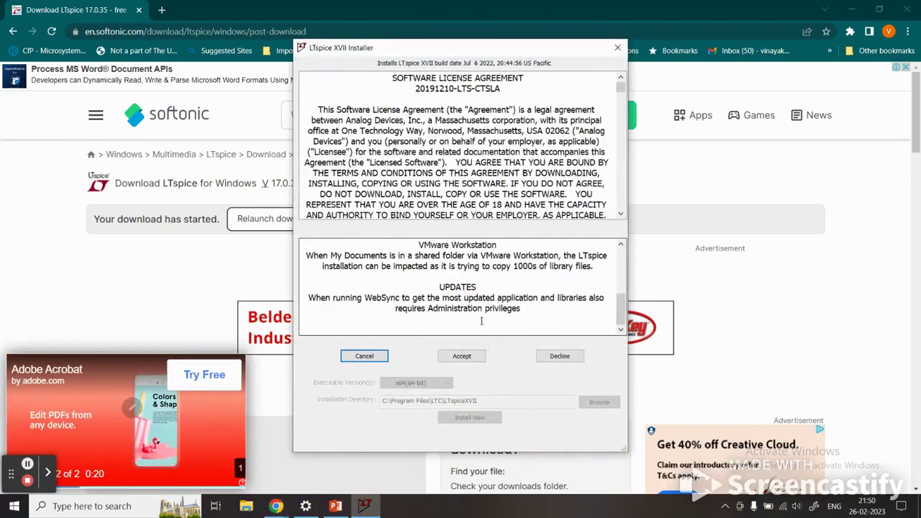
click(461, 355)
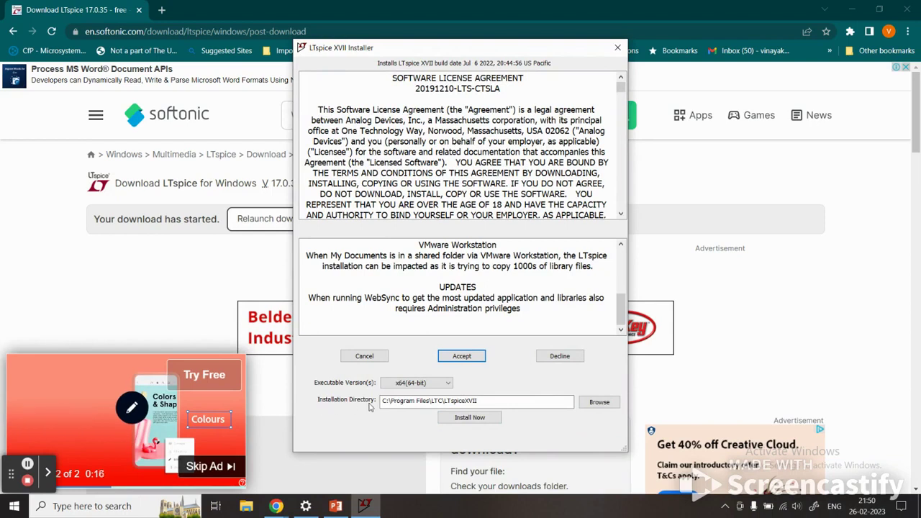
click(471, 419)
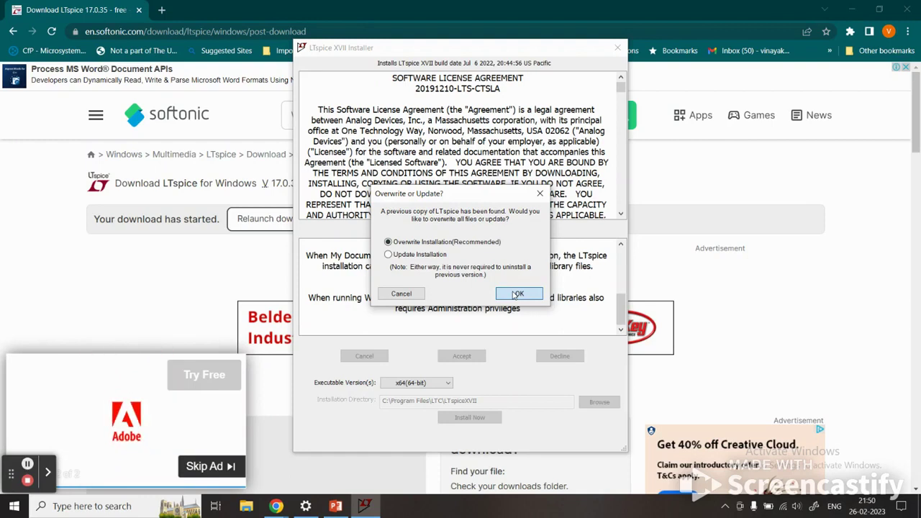
click(517, 293)
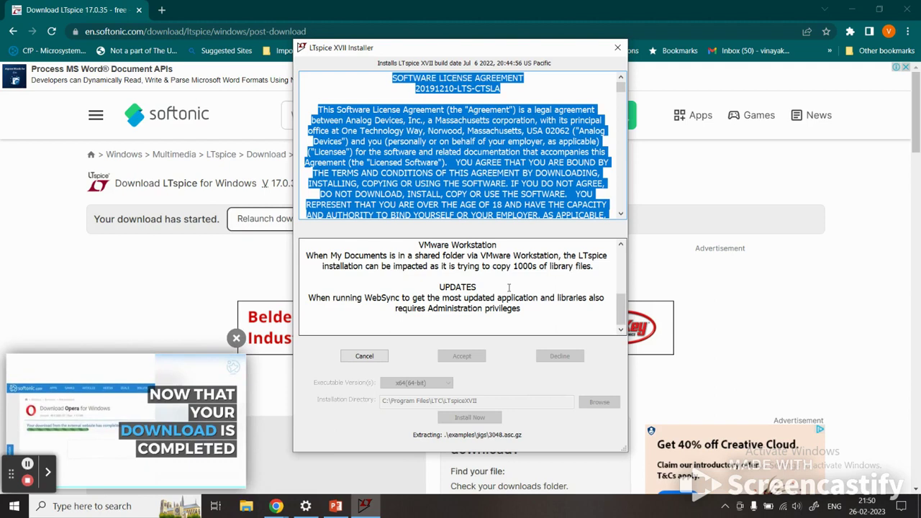
- Close the floating ad video and bring the installer back while extraction completes
mouse_move(227, 360)
click(236, 338)
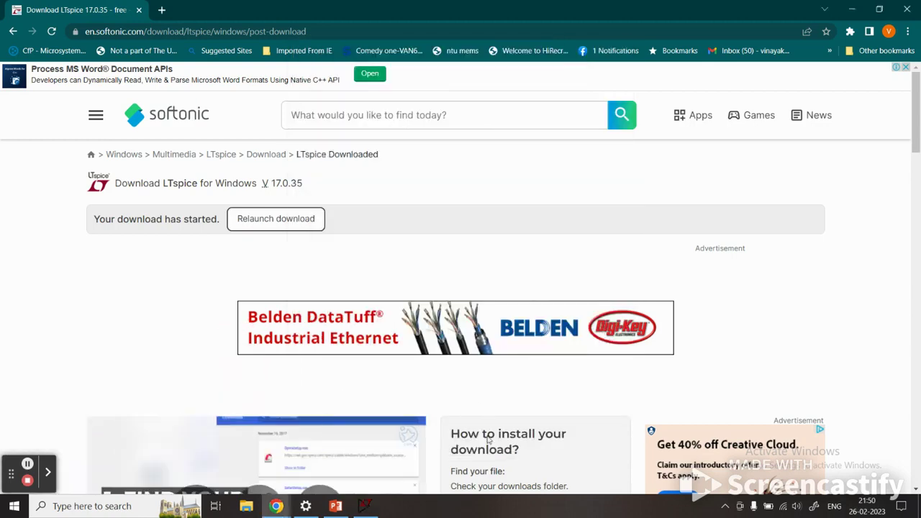
click(366, 506)
scroll(463, 151, down, 3)
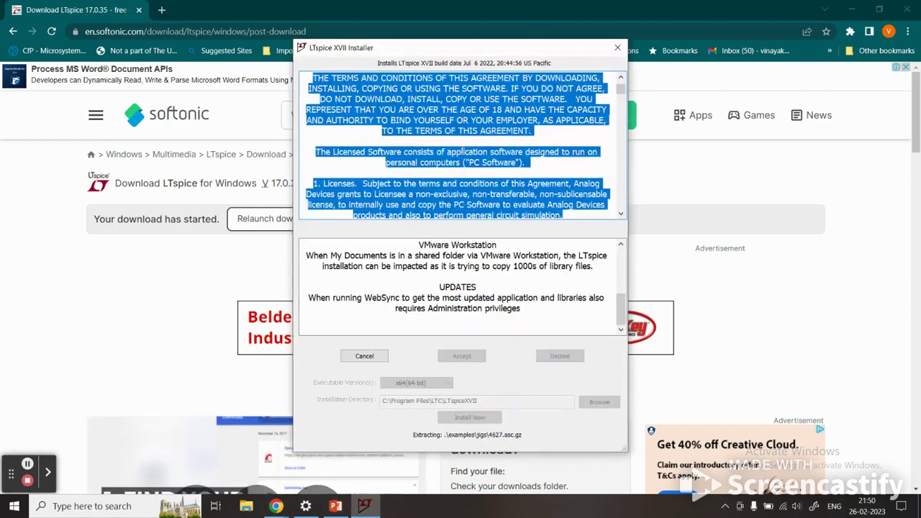
click(471, 147)
scroll(471, 147, down, 10)
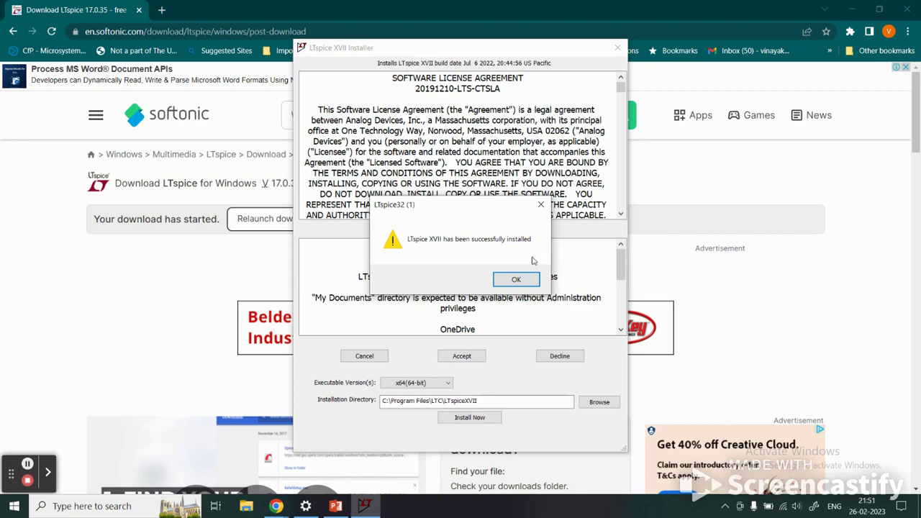
- Dismiss the 'LTspice XVII has been successfully installed' message with OK
click(515, 281)
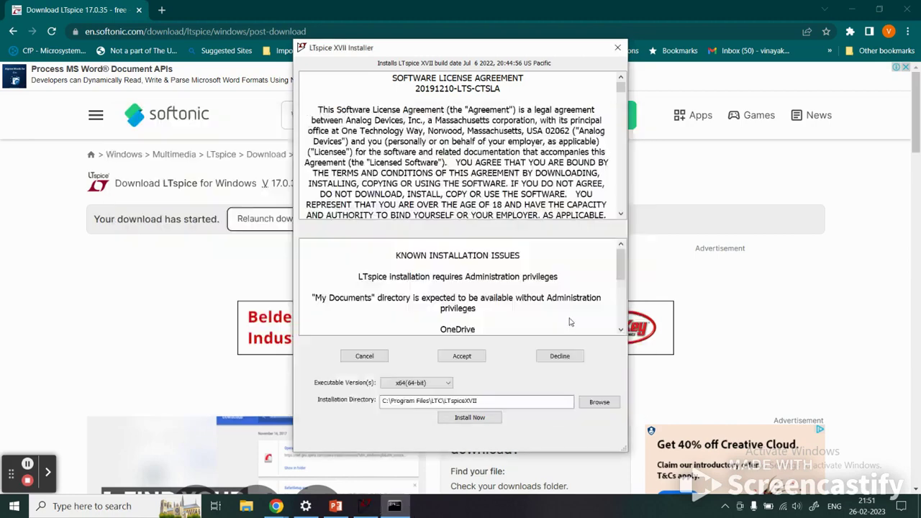